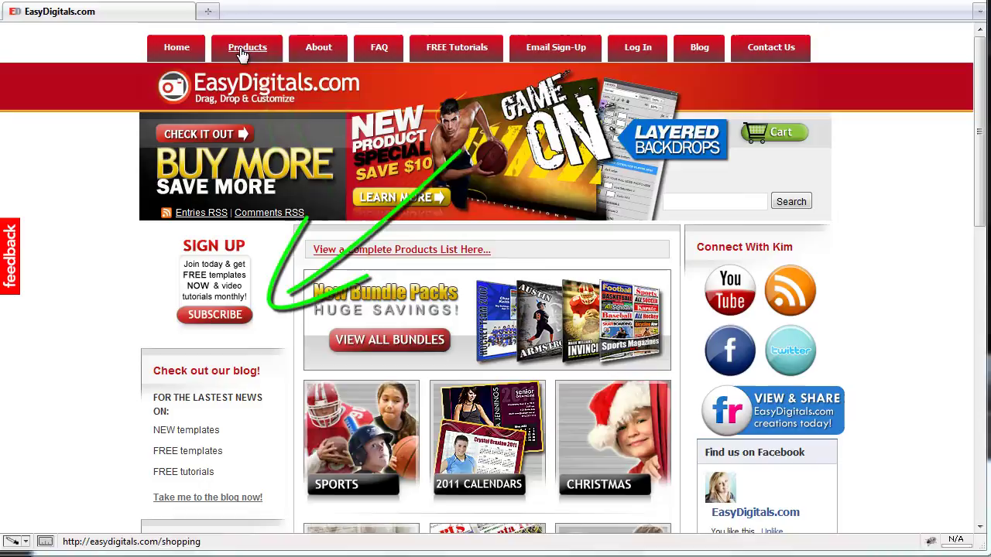
- Go to the EasyDigitals.com Products page, then open its sign-up registration page
click(246, 50)
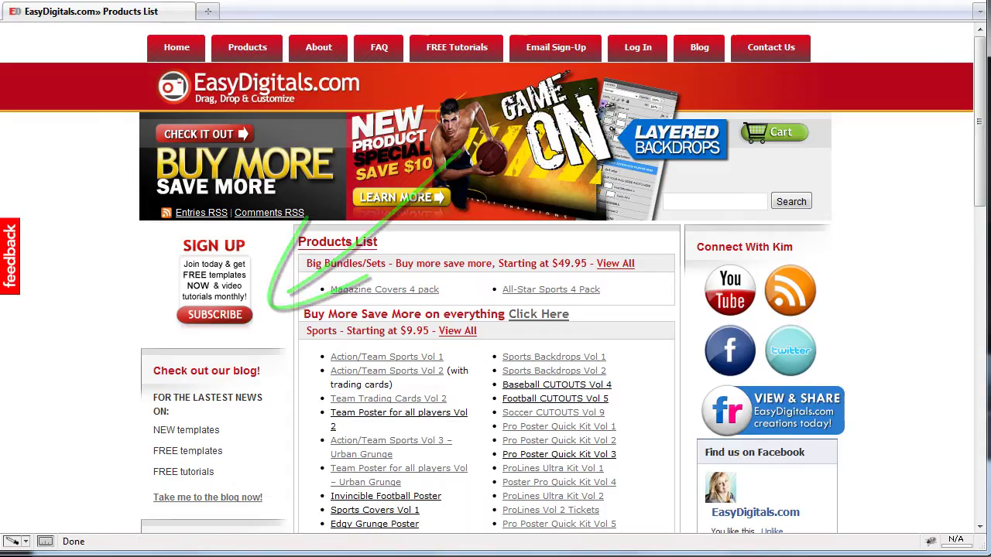
click(222, 298)
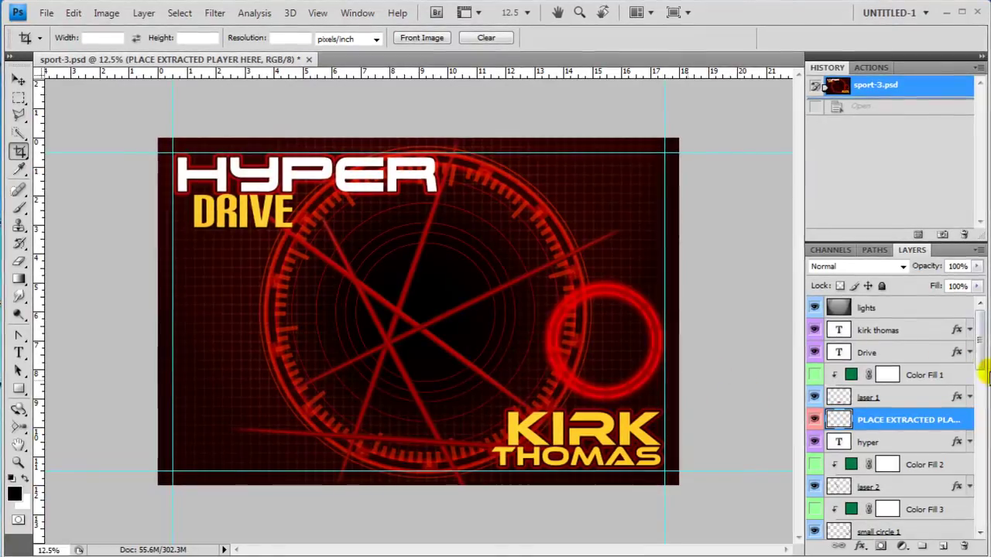
- With the Background layer and Move tool selected, drag vertical and horizontal guides to the canvas centre
drag(980, 348, 981, 484)
click(938, 530)
click(19, 81)
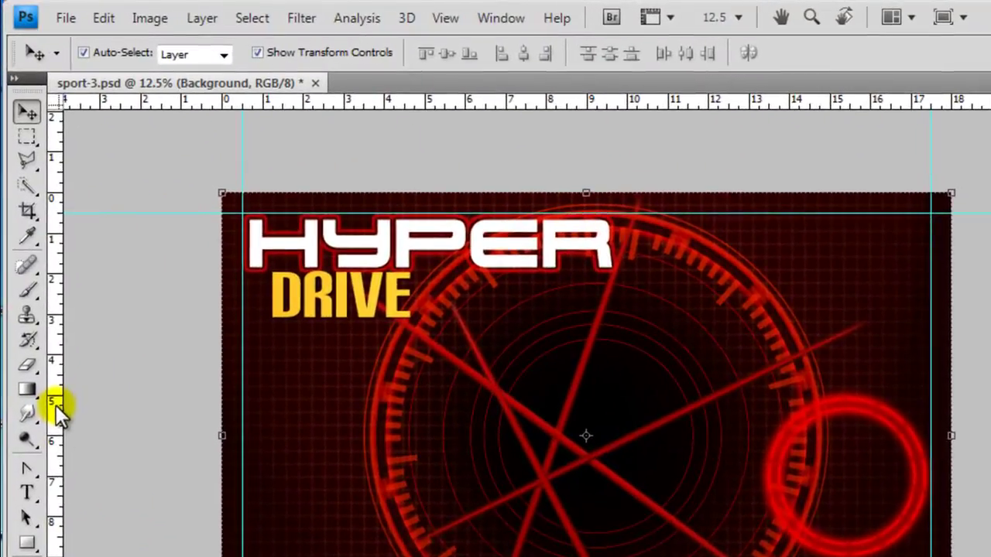
drag(47, 354, 490, 390)
drag(572, 454, 586, 453)
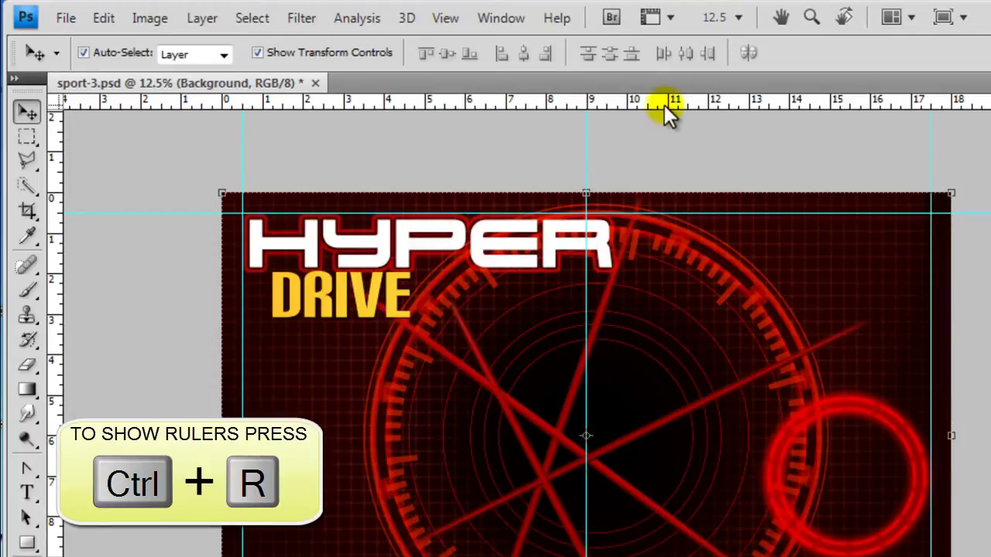
drag(664, 104, 622, 436)
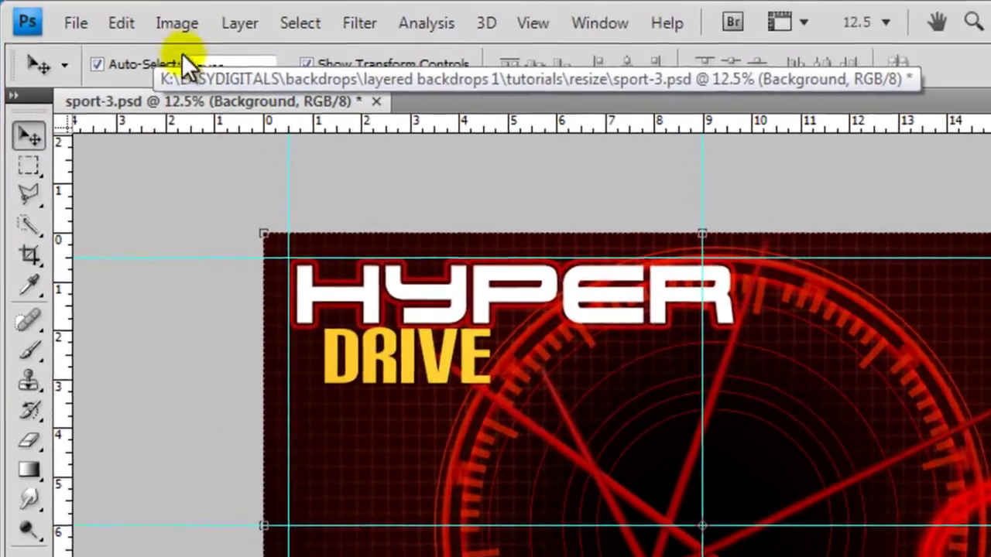
click(178, 25)
click(201, 215)
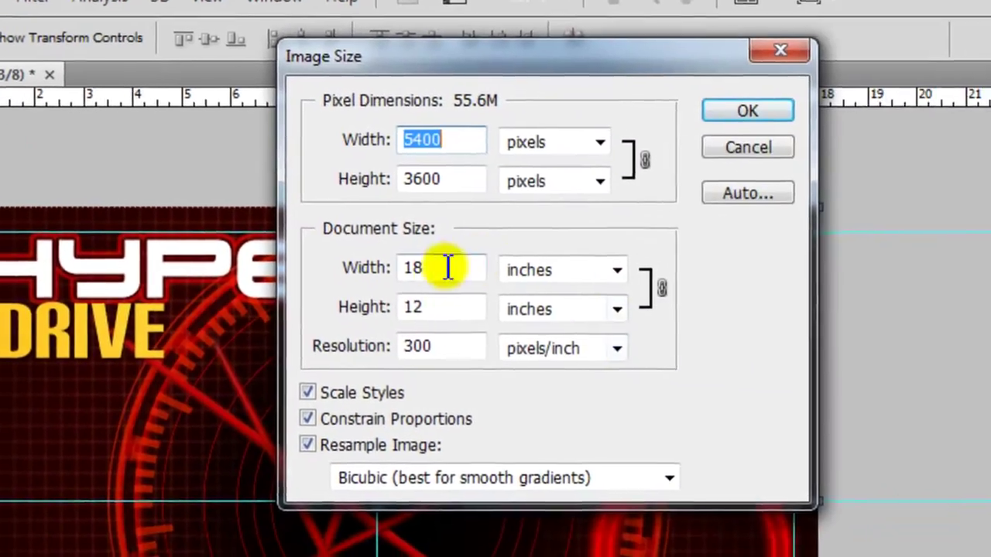
click(797, 298)
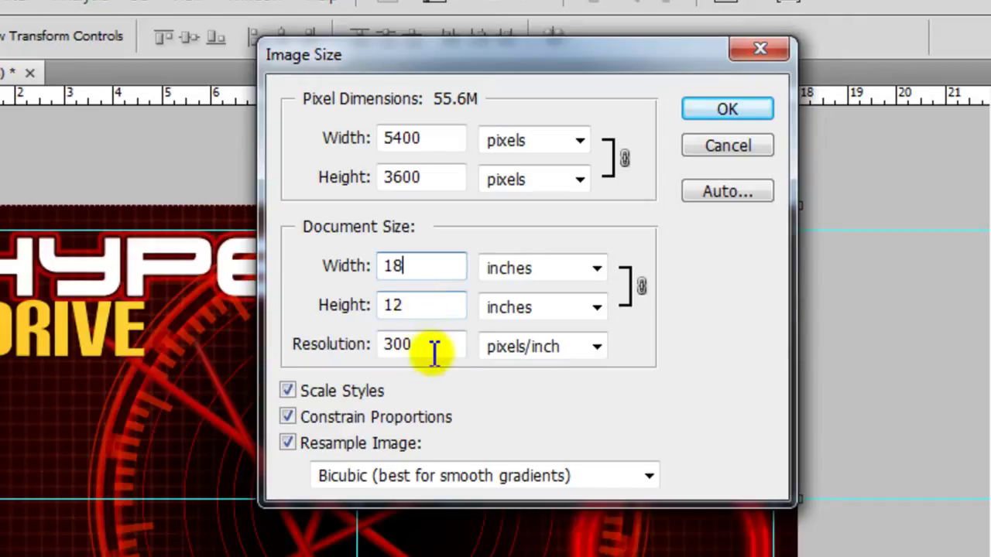
click(715, 150)
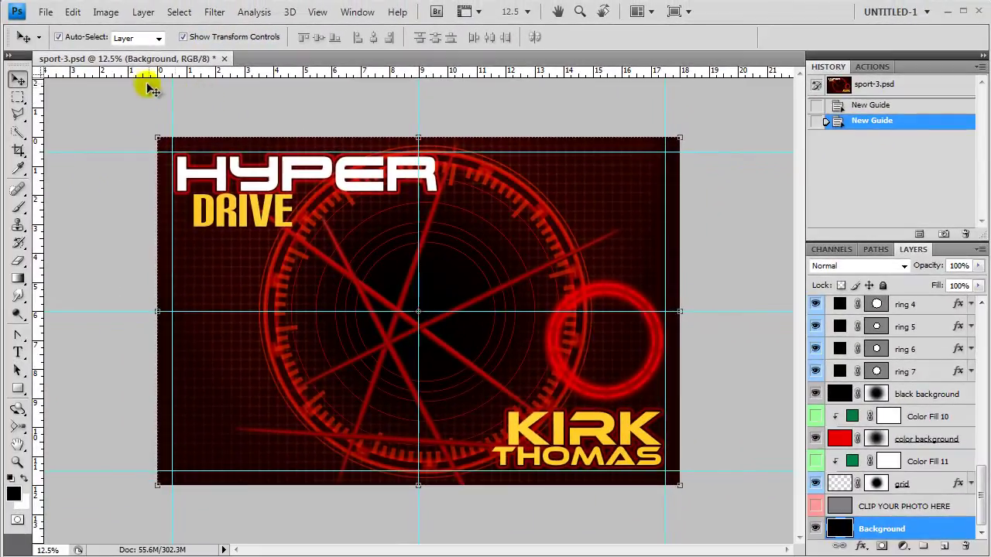
- Preset the Crop tool to a fixed 10 in width and 8 in height
click(17, 152)
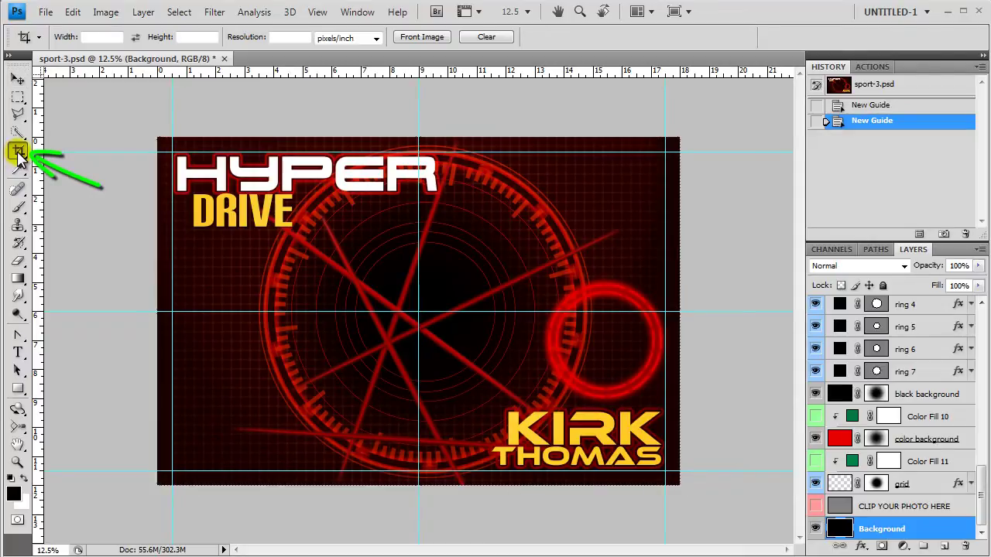
click(89, 36)
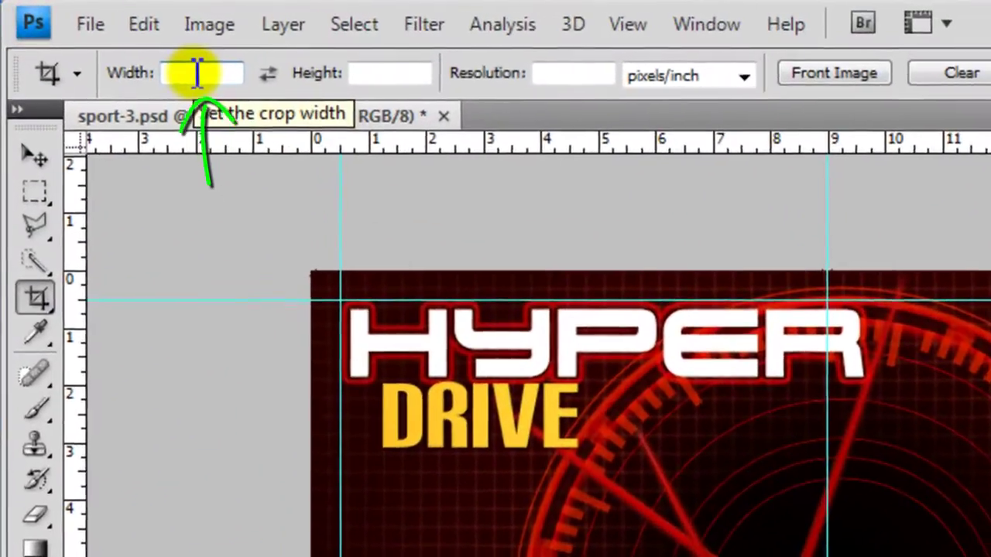
click(99, 36)
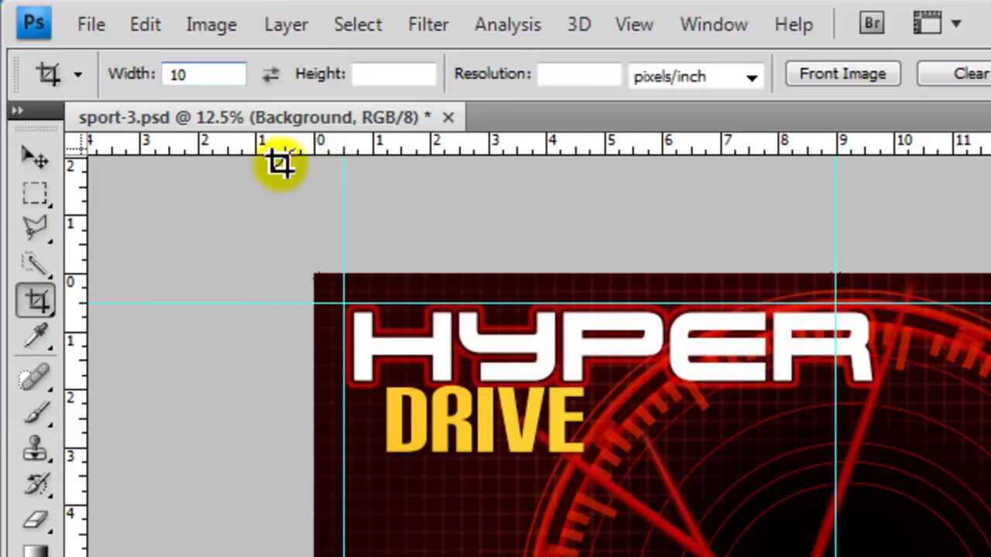
click(376, 75)
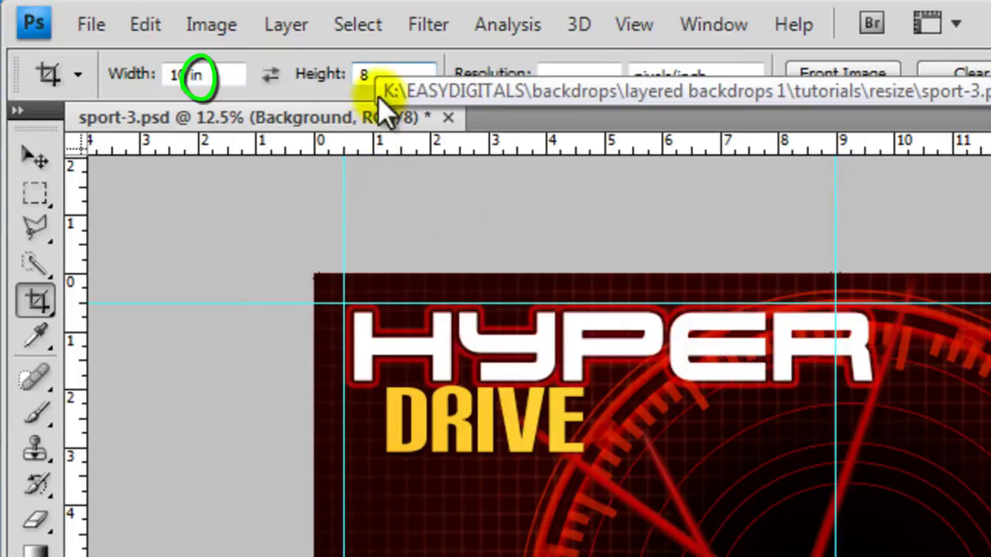
text(8)
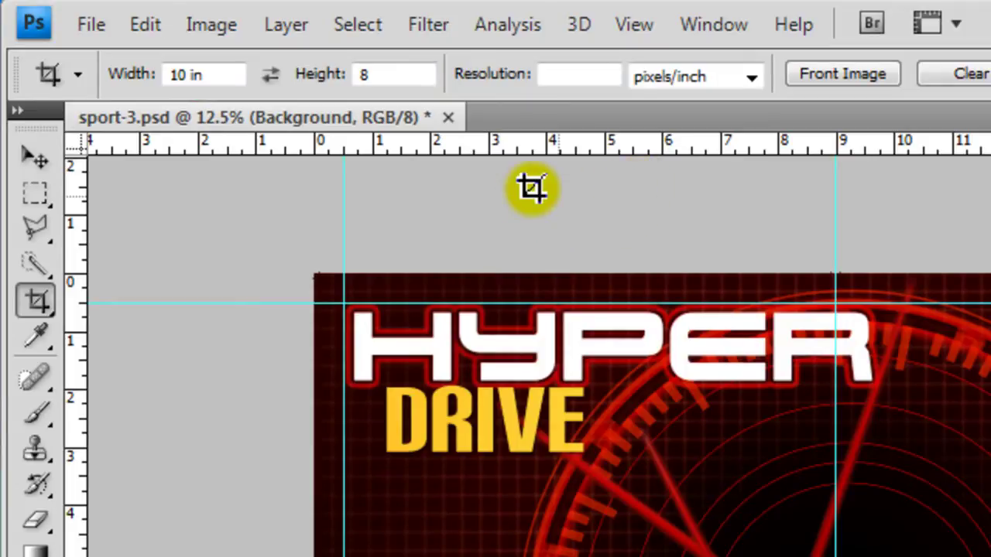
click(586, 77)
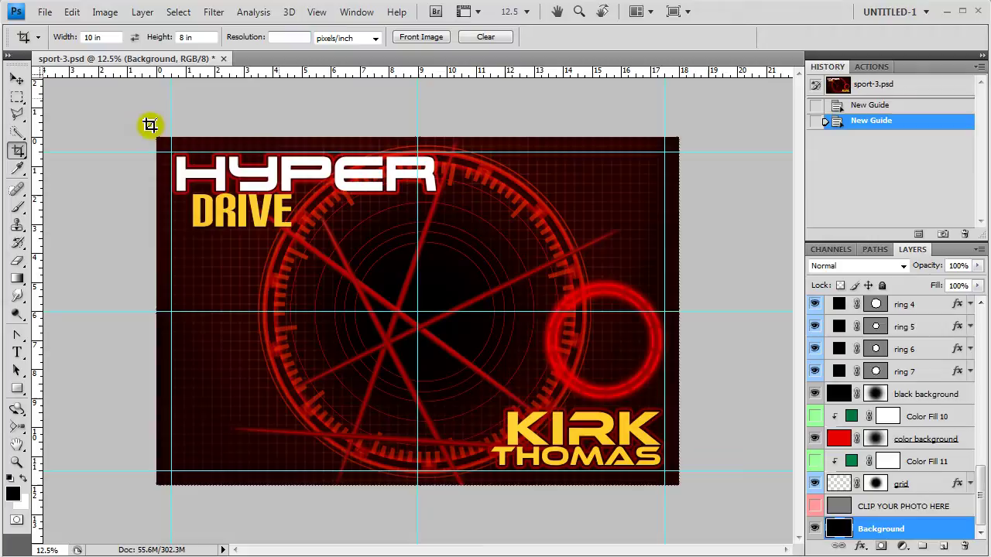
- Draw the 10 × 8 in crop box from the poster's top-left and nudge it right to centre it
drag(455, 398, 655, 550)
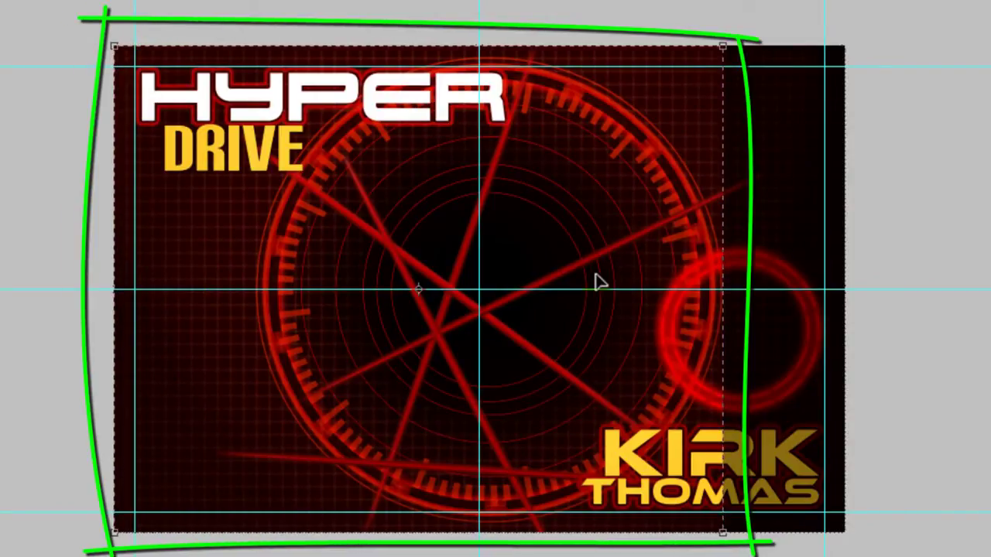
key(shift+Right)
key(shift+Right)
key(shift+Right)
key(shift+Right)
key(shift+Right)
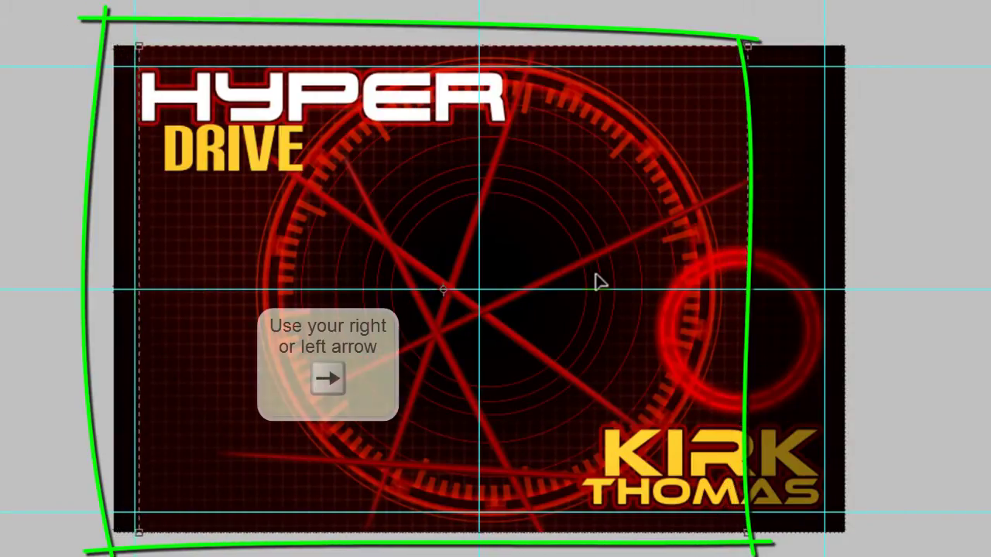
key(Right)
key(Right)
key(Right)
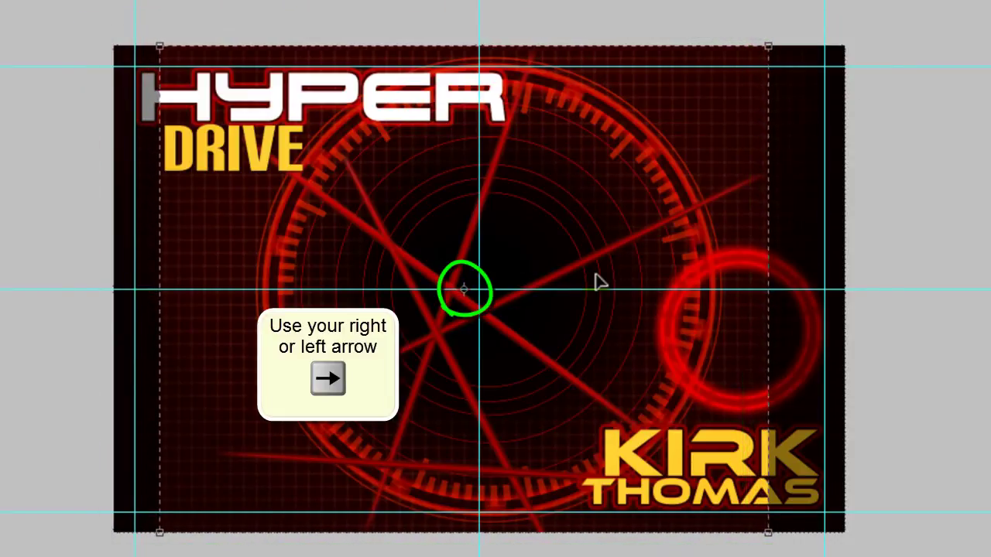
key(Right)
key(Right)
key(Right)
key(Right)
key(Right)
key(Right)
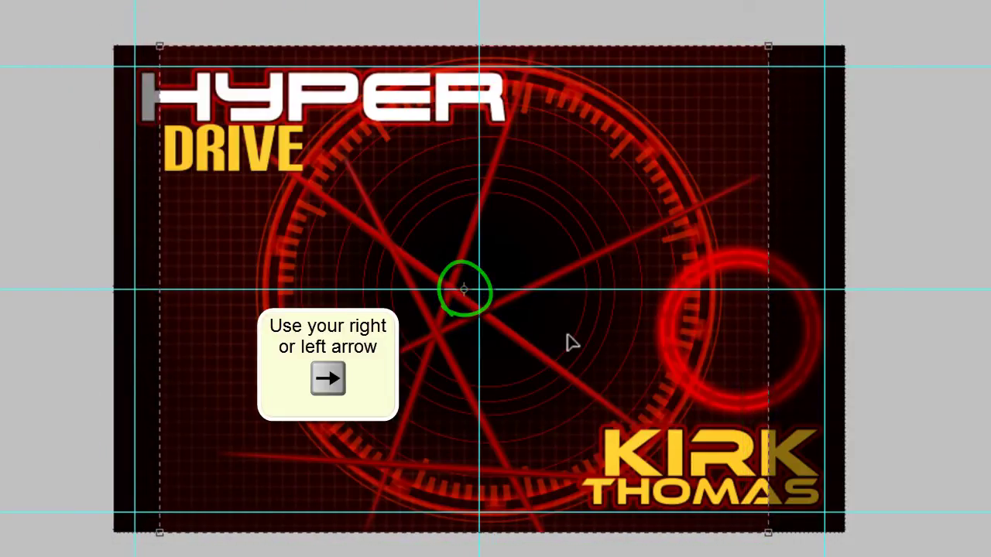
key(Right)
key(Right)
key(Right)
key(Right)
key(Right)
key(Right)
key(Right)
key(Right)
key(Right)
key(Right)
key(Right)
key(Right)
key(Right)
key(Right)
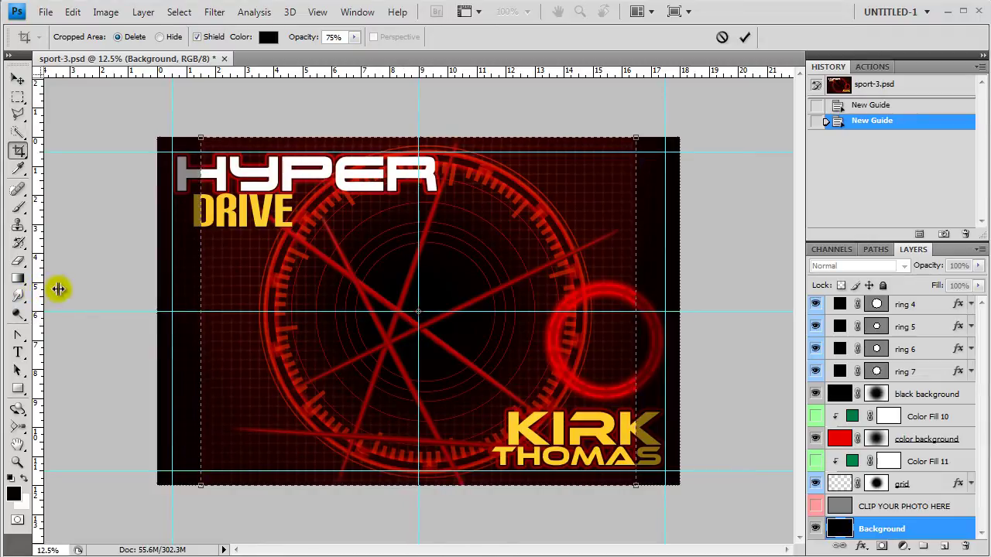
- Place guides at the crop box's right and left edges, then cancel the crop
drag(627, 326, 635, 326)
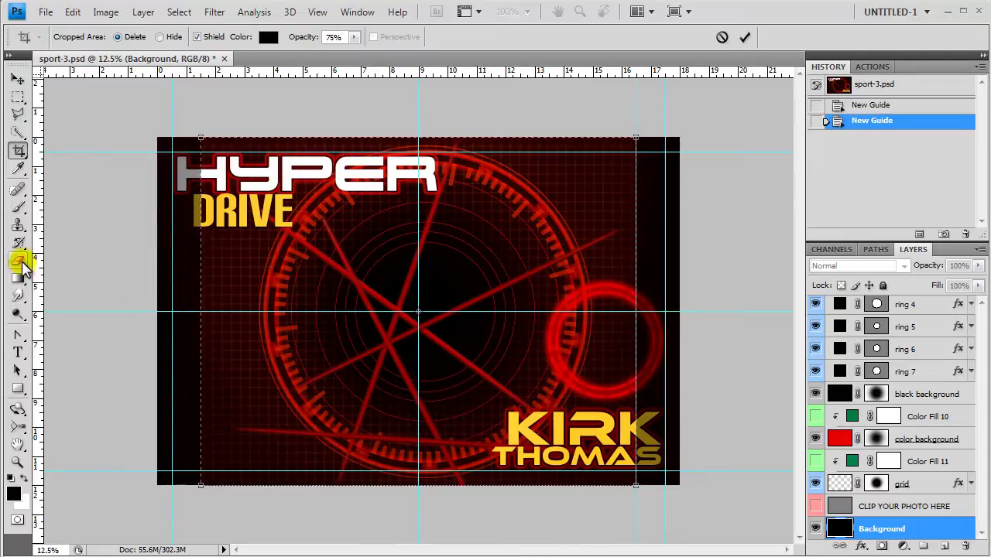
drag(203, 269, 201, 272)
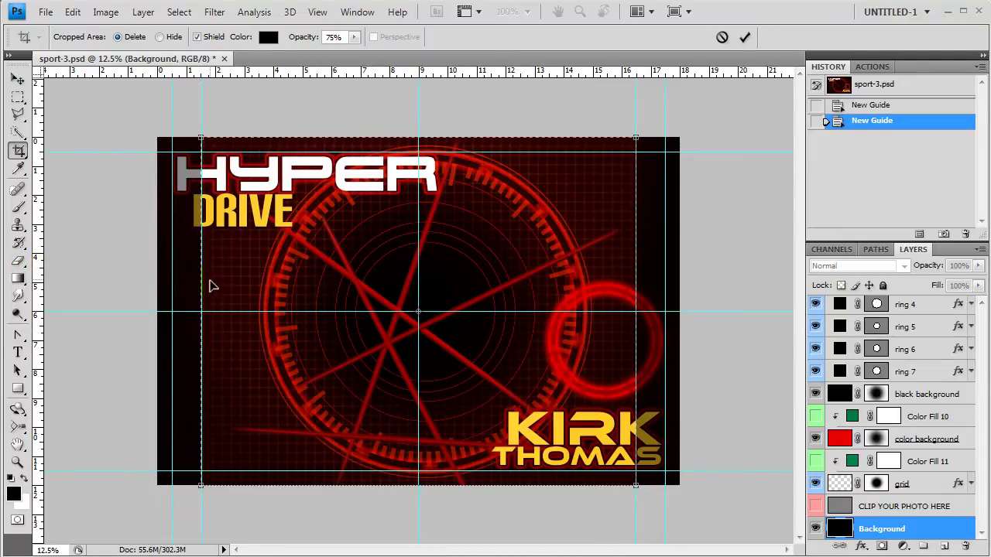
right_click(347, 221)
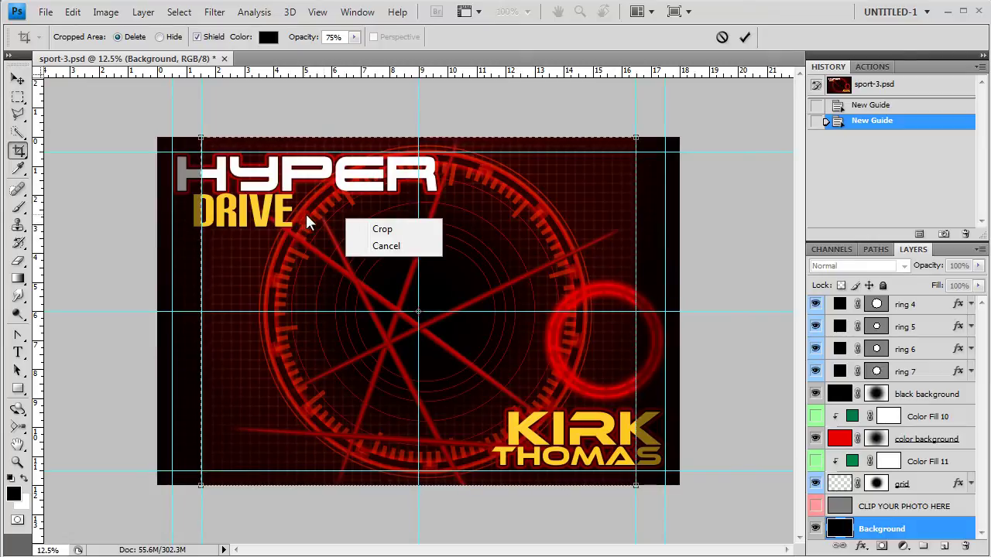
click(387, 246)
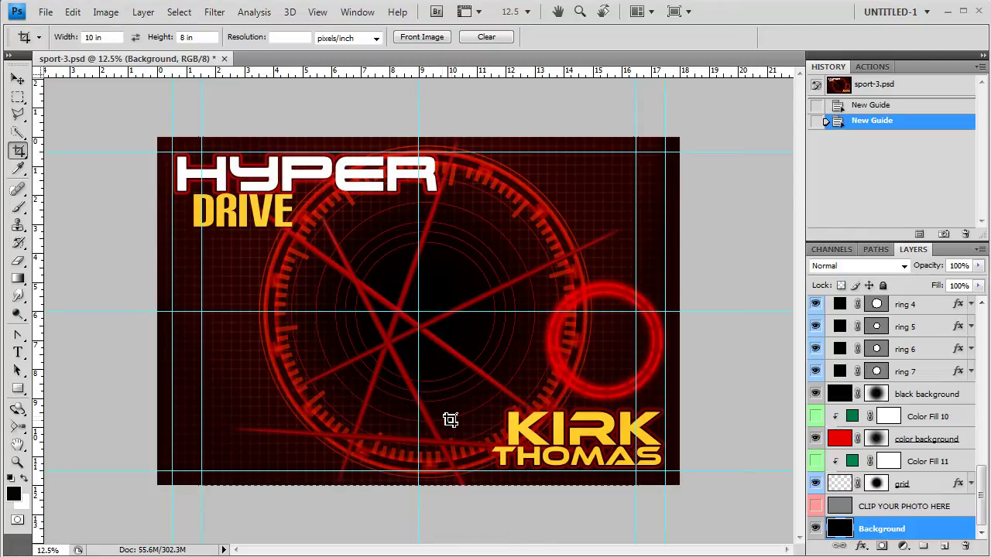
- Select the lights layer with the Move tool and fully lock it
click(18, 79)
click(220, 182)
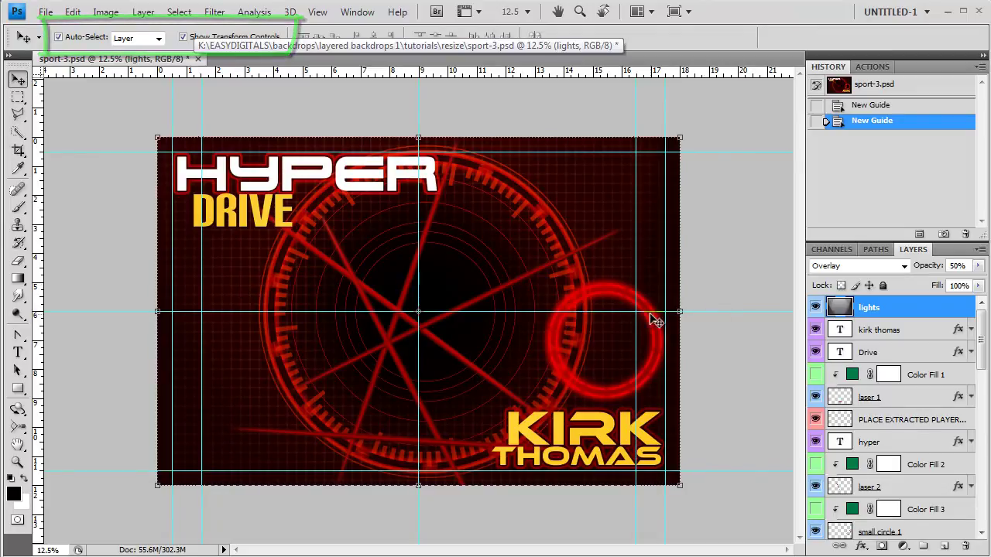
click(902, 316)
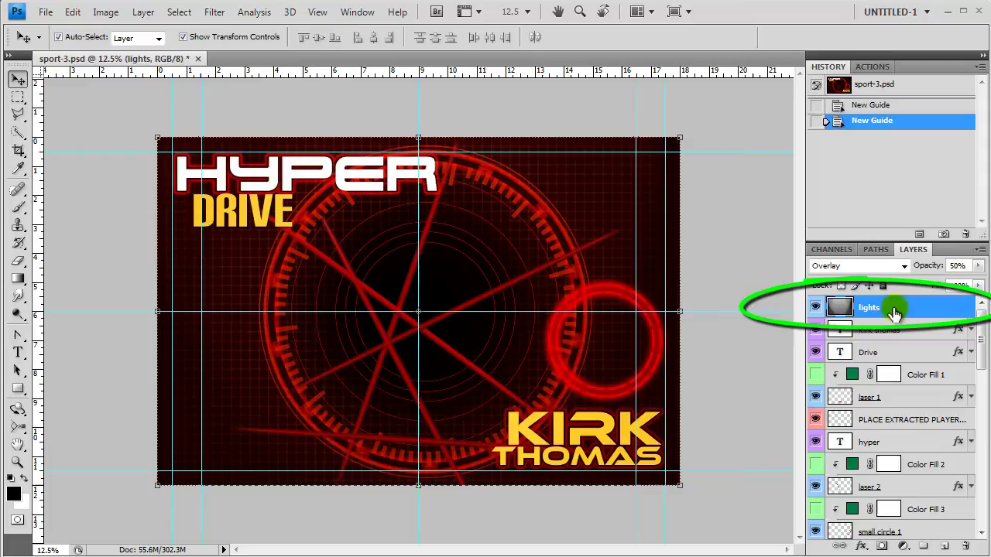
key(ctrl+/)
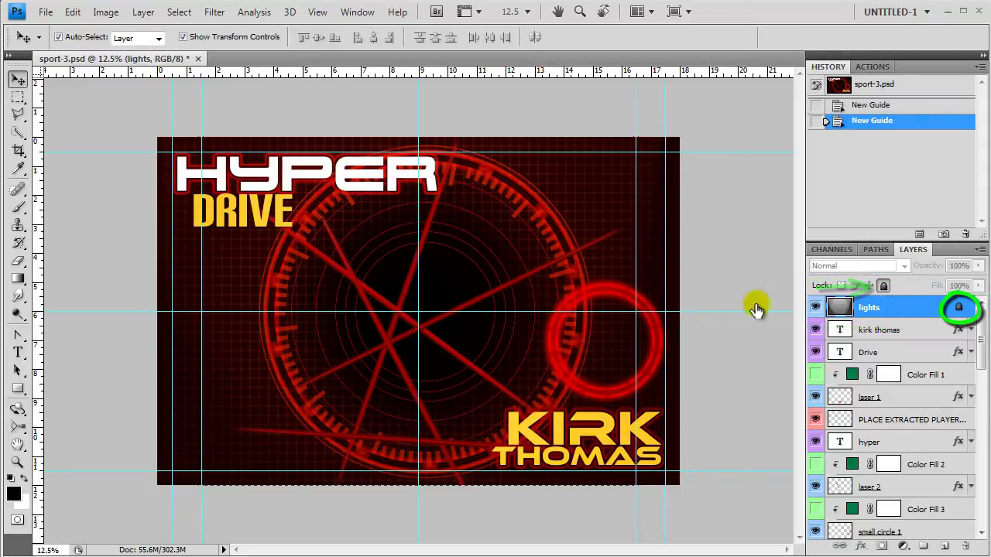
- Select the HYPER and DRIVE text layers and nudge them right and slightly down
click(250, 184)
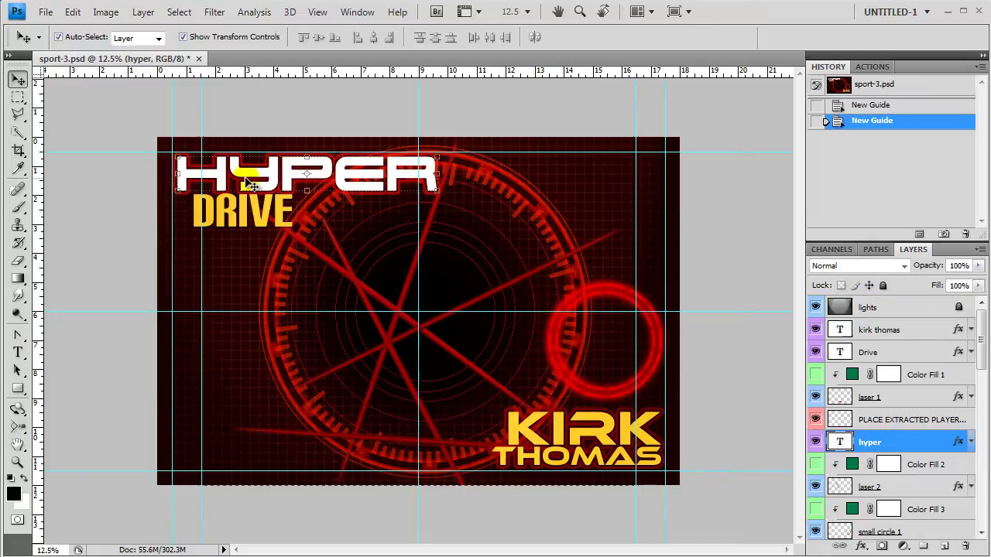
shift+click(249, 223)
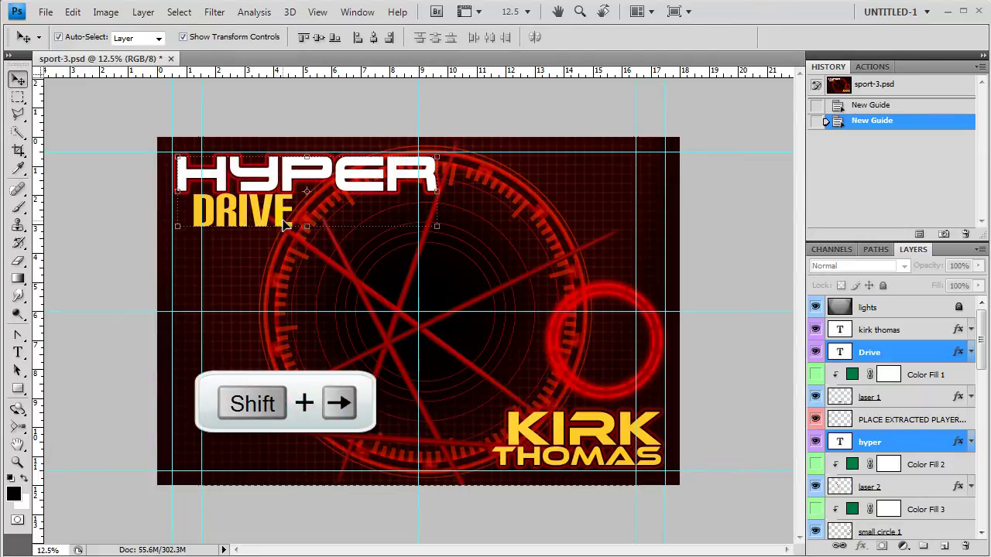
key(shift+Right)
key(shift+Right)
key(shift+Right)
key(shift+Right)
key(shift+Right)
key(shift+Right)
key(shift+Right)
key(shift+Right)
key(shift+Right)
key(shift+Right)
key(shift+Right)
key(shift+Right)
key(shift+Right)
key(shift+Right)
key(shift+Right)
key(shift+Right)
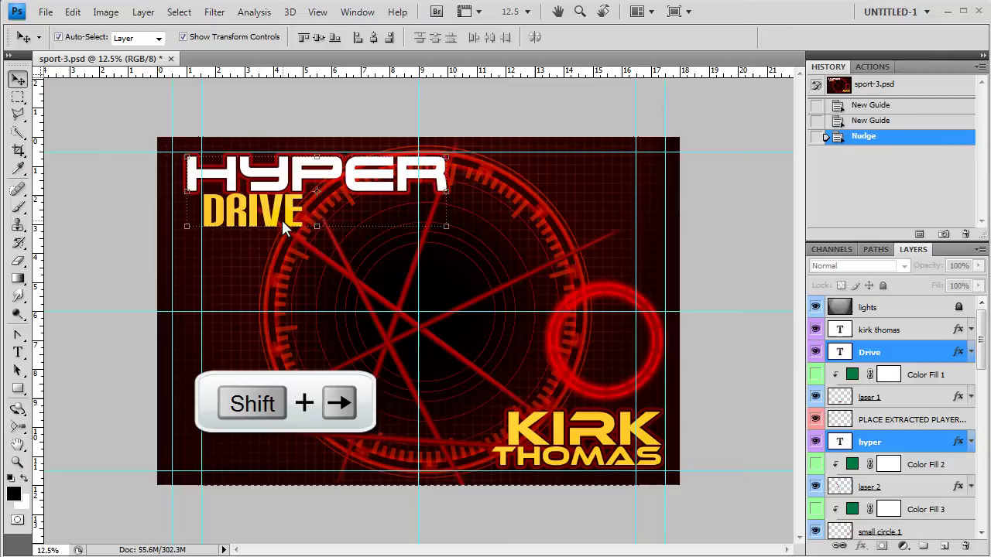
key(shift+Right)
key(shift+Right)
key(shift+Right)
key(shift+Right)
key(shift+Right)
key(shift+Right)
key(shift+Right)
key(shift+Right)
key(shift+Right)
key(shift+Right)
key(shift+Right)
key(shift+Right)
key(shift+Right)
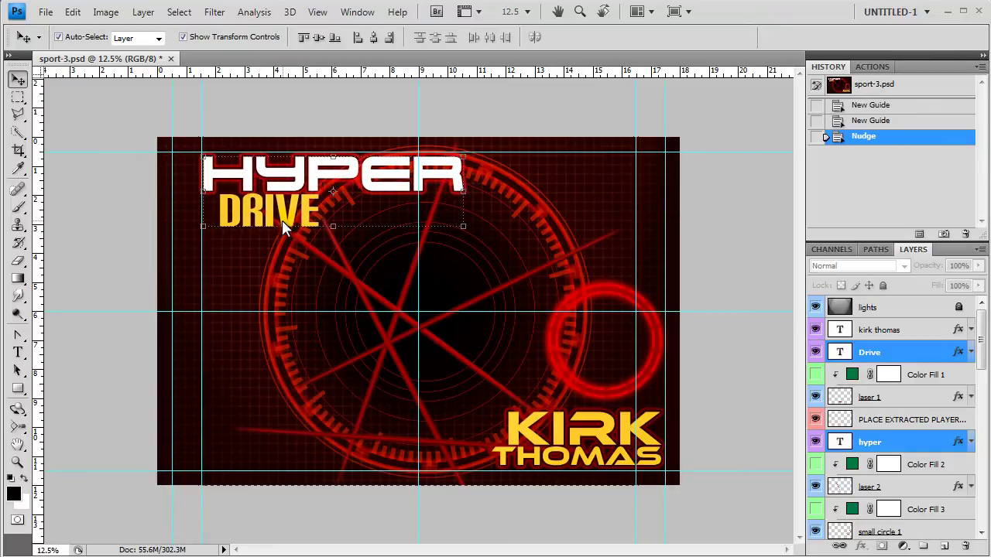
key(shift+Right)
key(shift+Right)
key(shift+Right)
key(shift+Right)
key(shift+Right)
key(shift+Right)
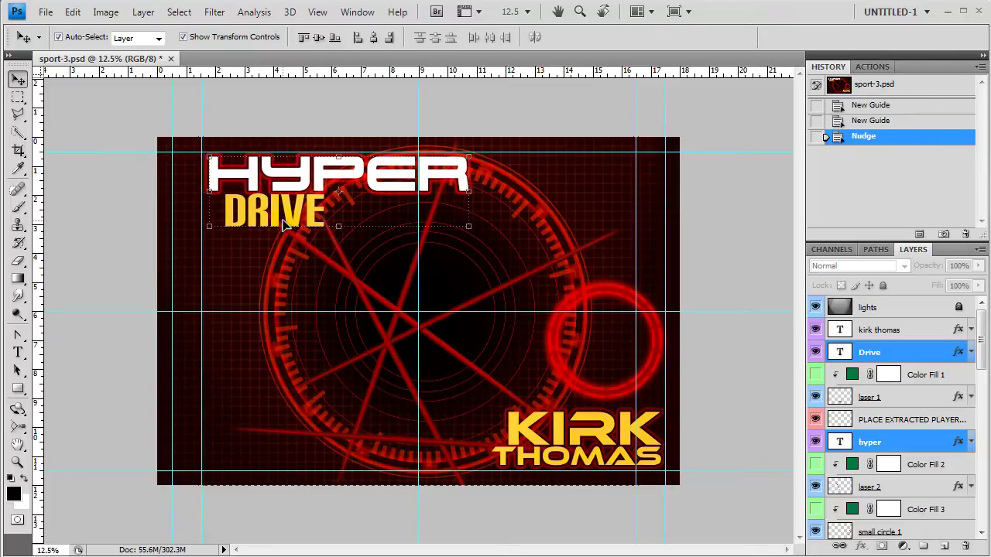
key(shift+Down)
key(shift+Down)
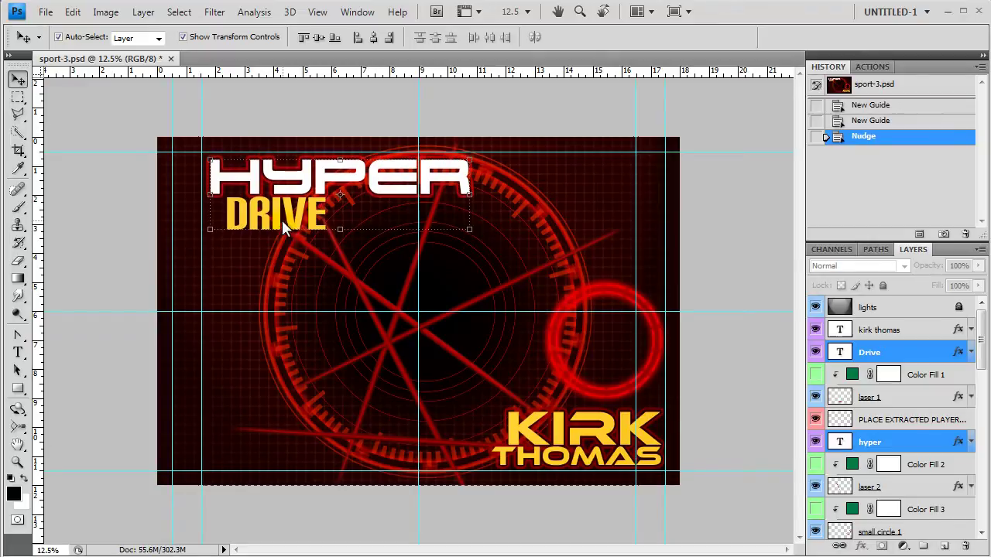
key(shift+Right)
key(shift+Right)
key(shift+Up)
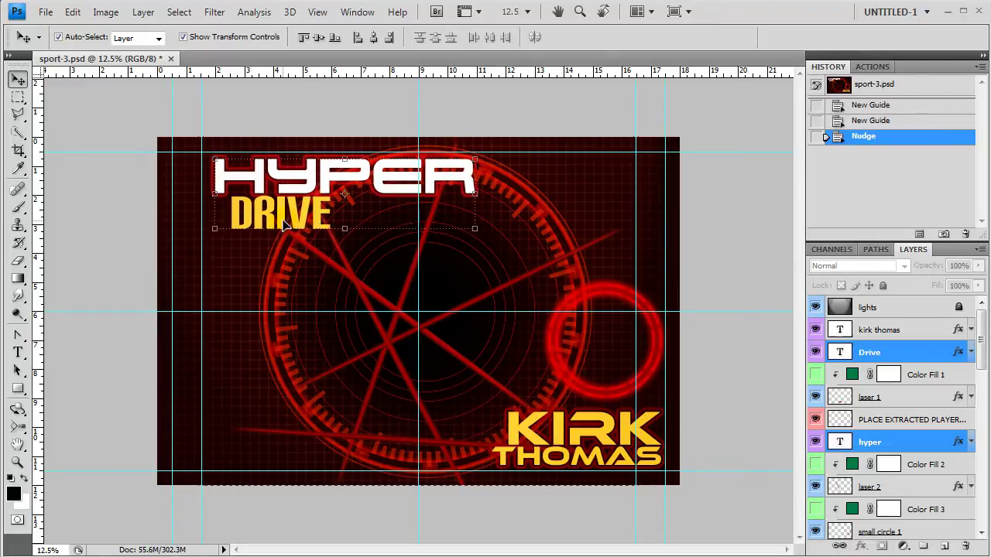
key(shift+Right)
key(shift+Right)
key(shift+Right)
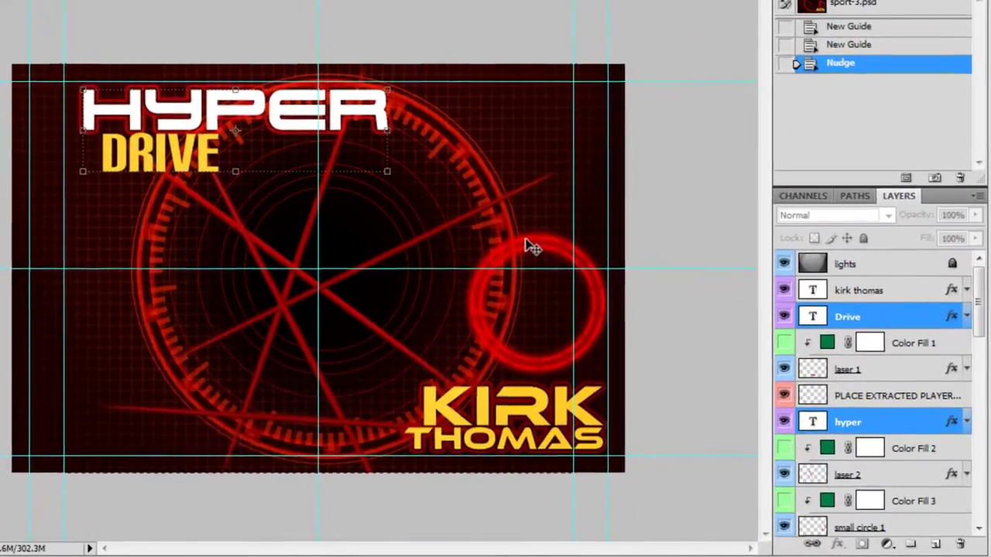
- Select Color Fill 3 through small circle 2 and nudge the small red rings left
click(599, 293)
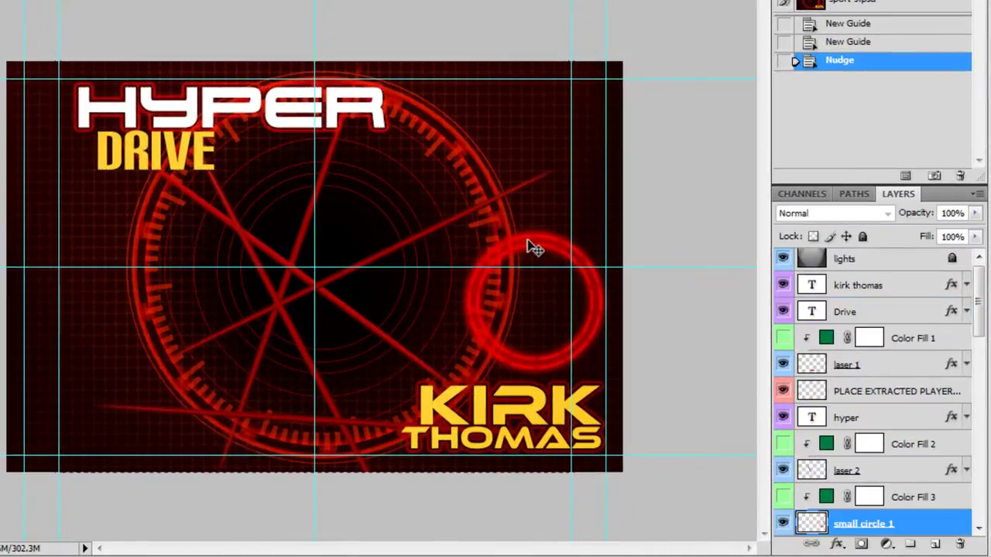
scroll(906, 465, down, 1)
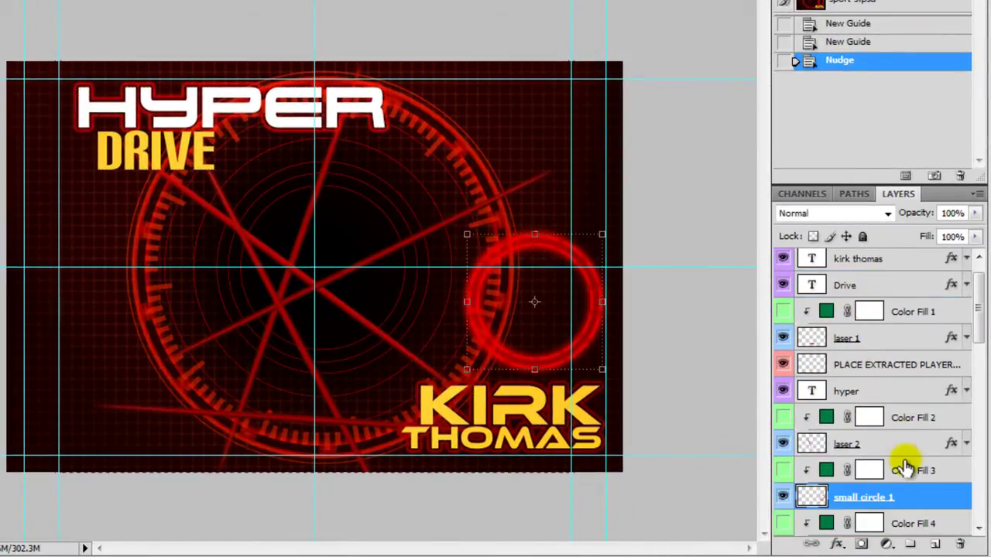
scroll(906, 468, down, 2)
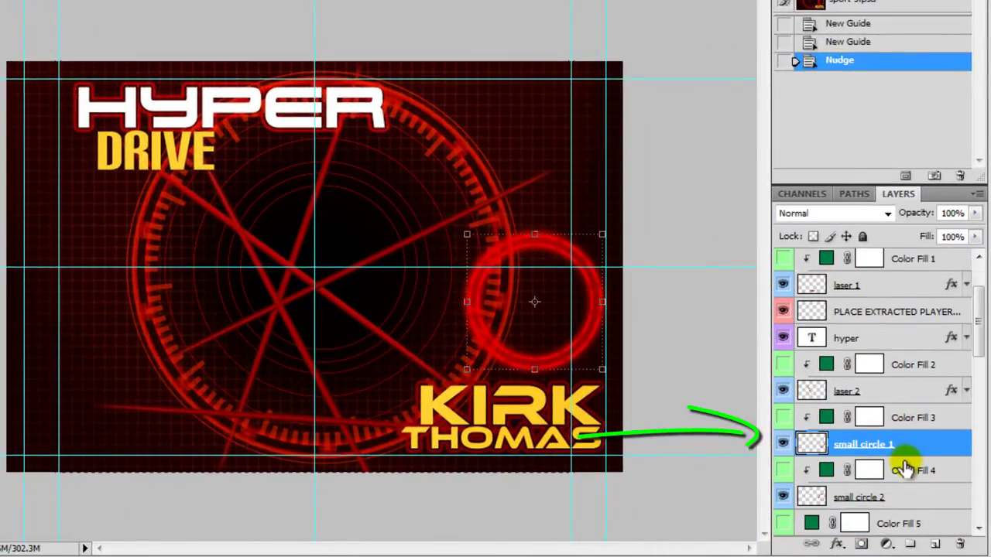
click(904, 419)
shift+click(929, 504)
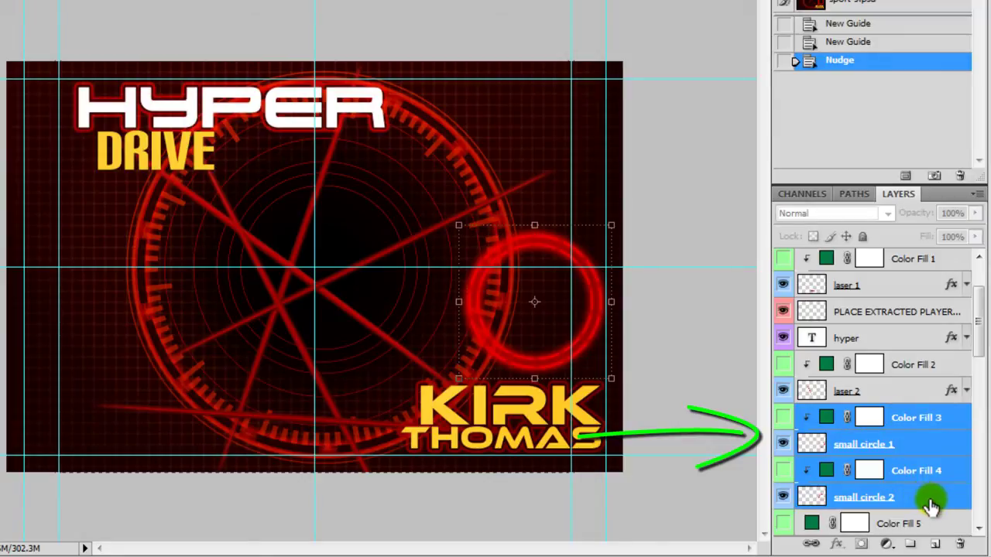
key(Left)
key(Left)
key(Left)
key(Left)
key(Left)
key(Left)
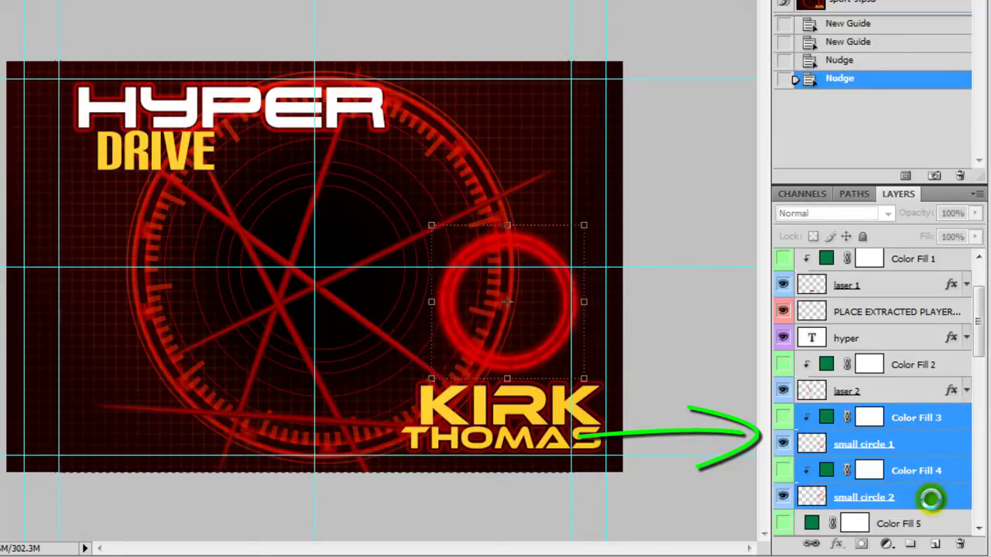
click(908, 420)
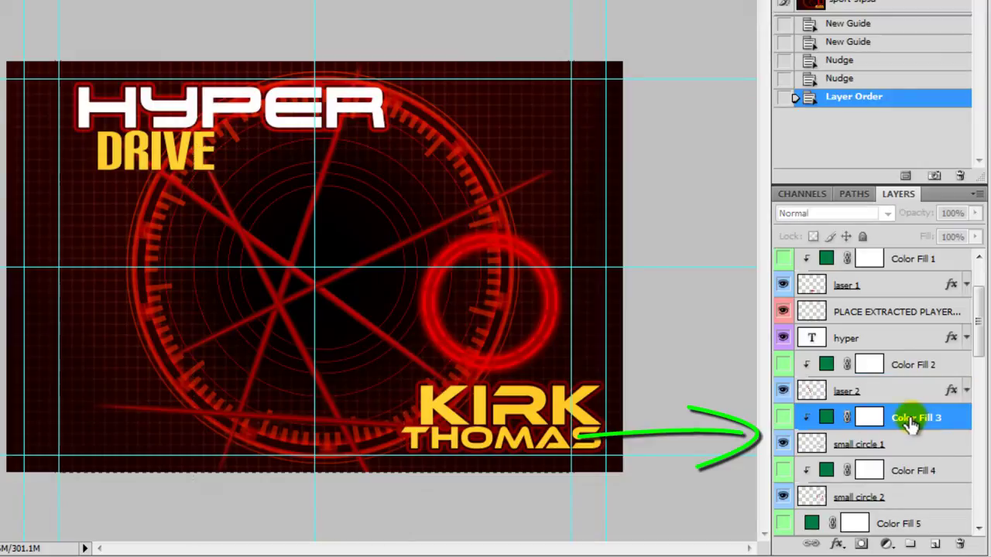
shift+click(905, 500)
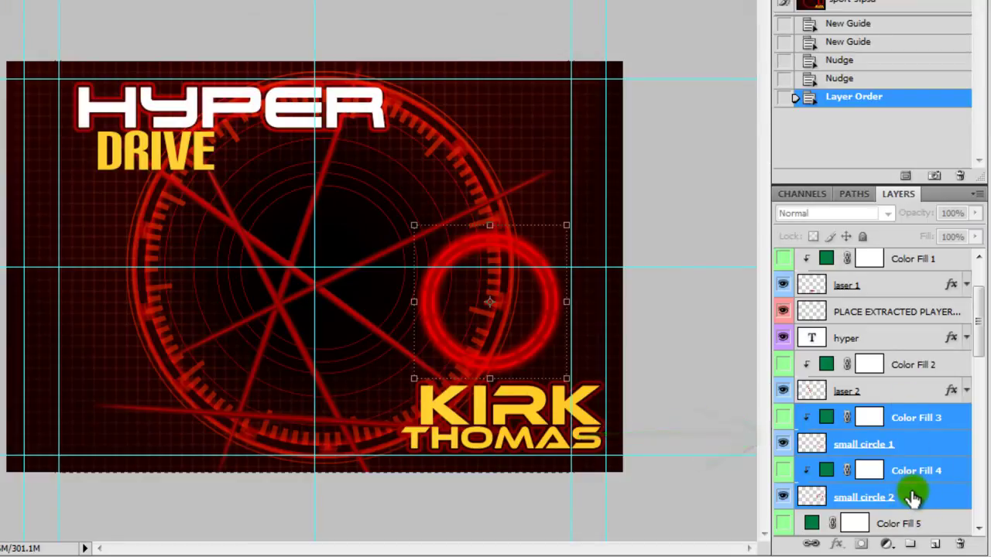
click(500, 412)
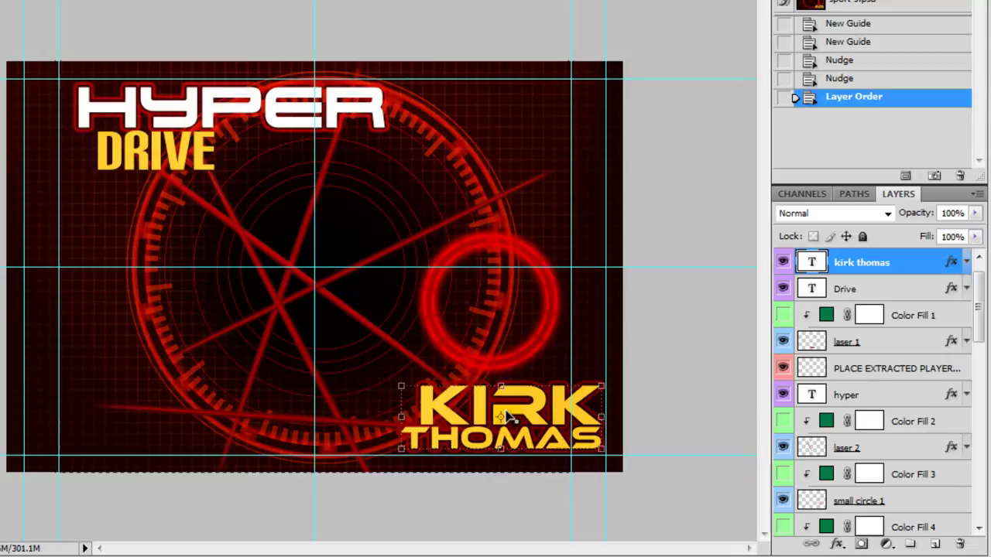
key(Left)
key(Left)
key(Left)
key(Left)
key(Left)
key(Left)
key(Left)
key(Left)
key(Left)
key(Left)
key(Left)
key(Left)
key(Left)
key(Left)
key(Left)
key(Left)
key(Left)
key(Left)
key(Left)
key(Left)
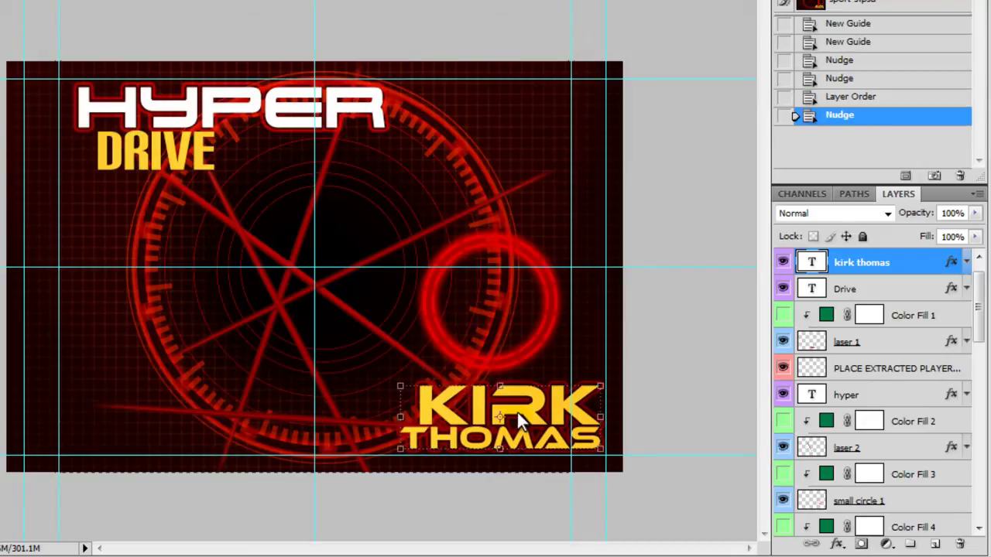
key(Left)
key(Left)
key(Left)
key(Left)
key(Left)
key(Left)
key(Left)
key(Left)
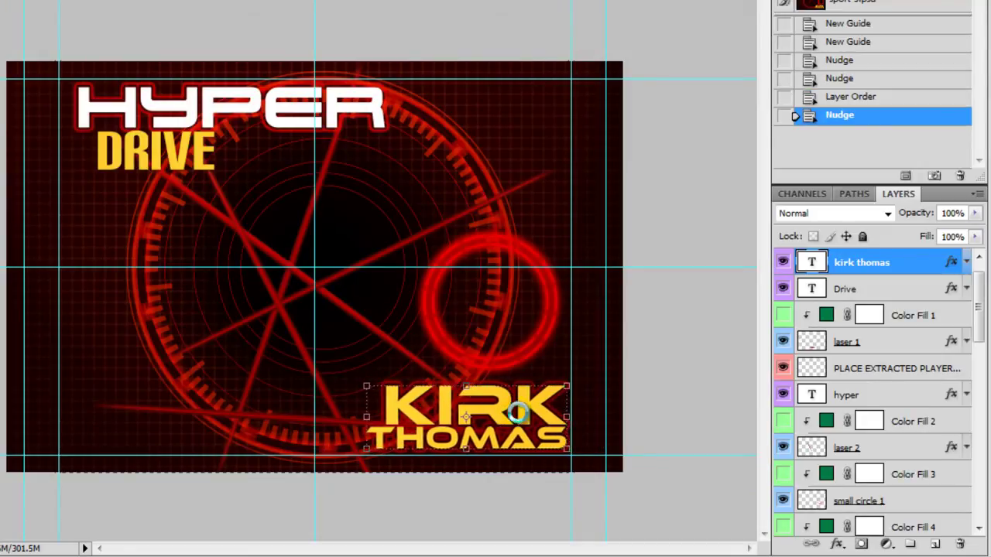
- Select the laser 2 lines and drag them left and up
click(232, 447)
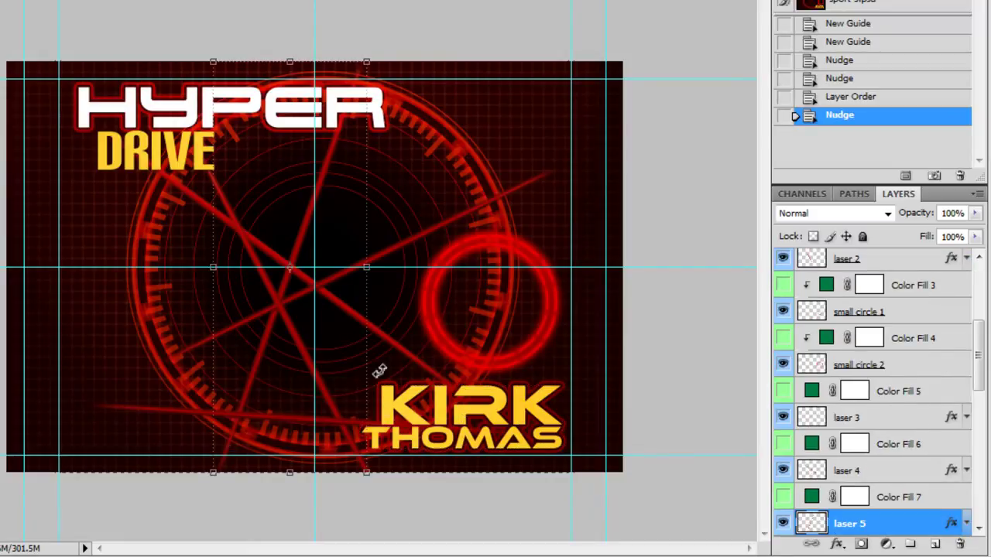
click(352, 457)
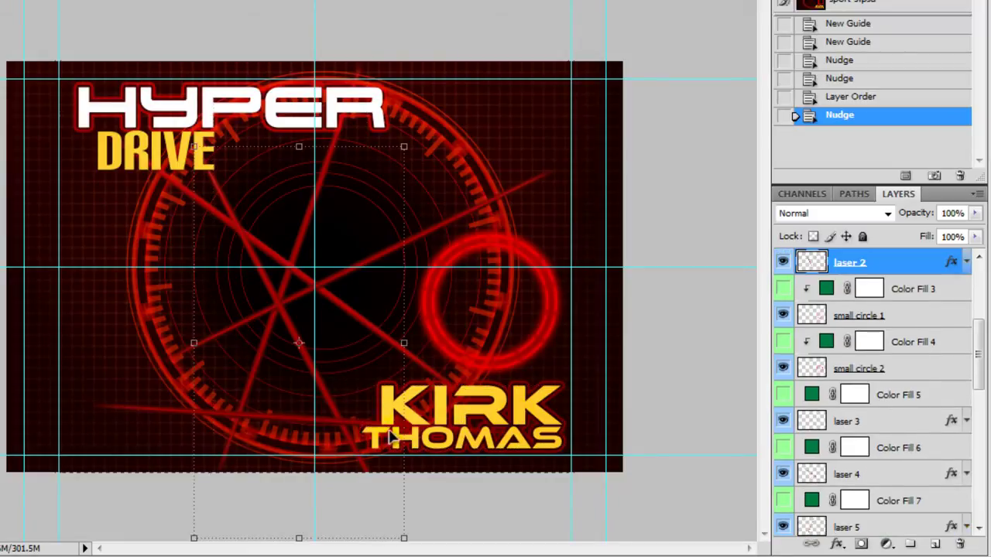
drag(272, 299, 257, 212)
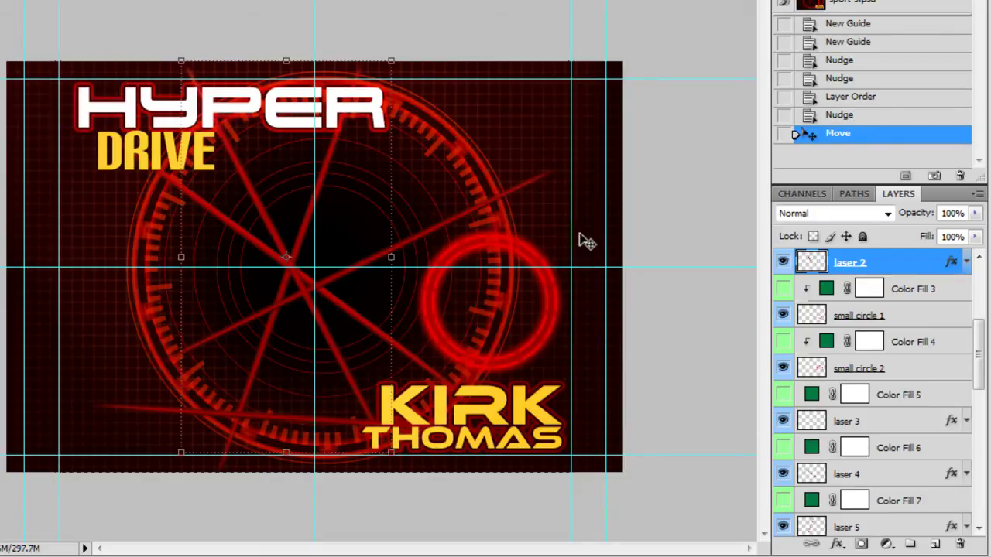
- Select the HYPER and DRIVE titles, then cancel the transform so their size is kept
click(89, 329)
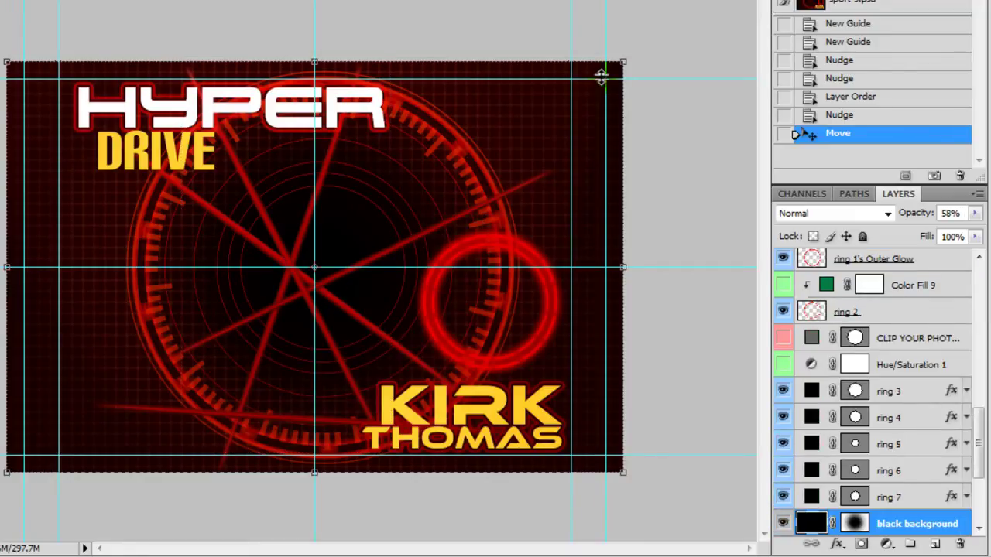
click(211, 106)
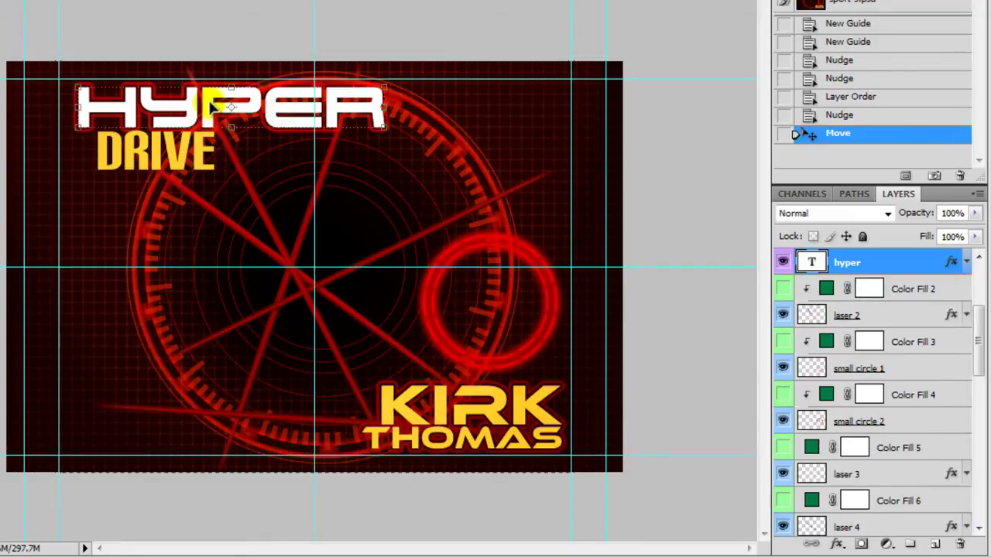
shift+click(155, 148)
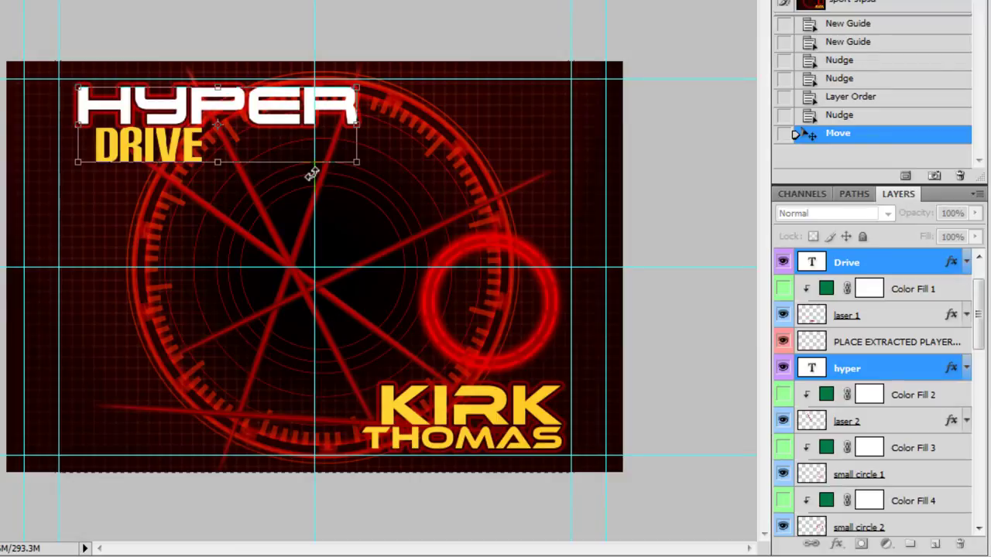
right_click(233, 182)
key(Escape)
key(Escape)
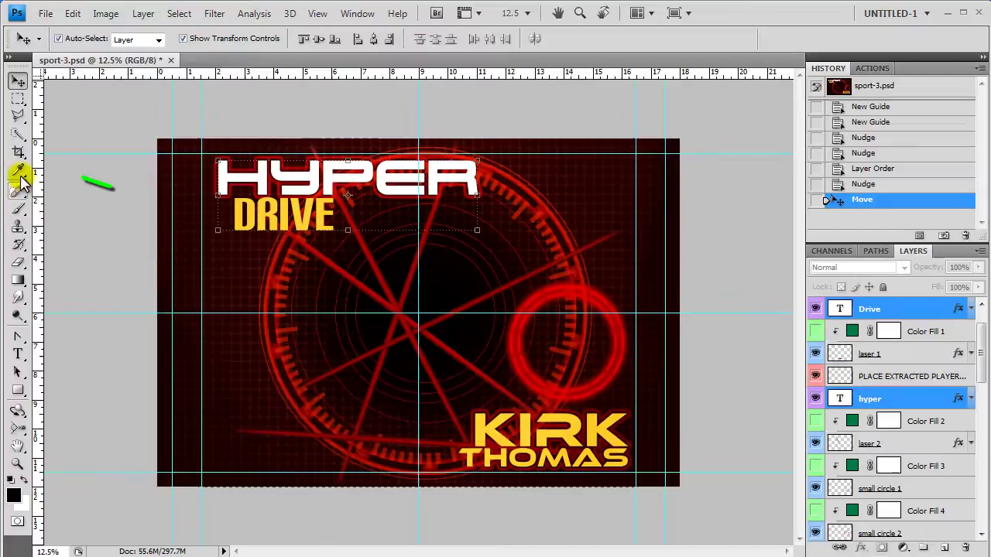
- Draw a 10 × 8 in crop box, slide it right between the guides, and commit it
click(19, 155)
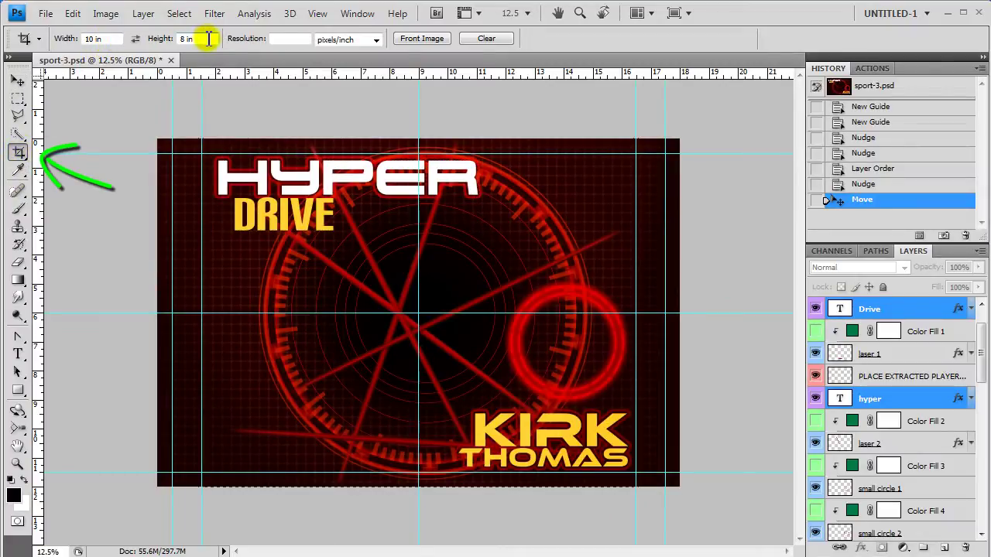
drag(593, 486, 598, 486)
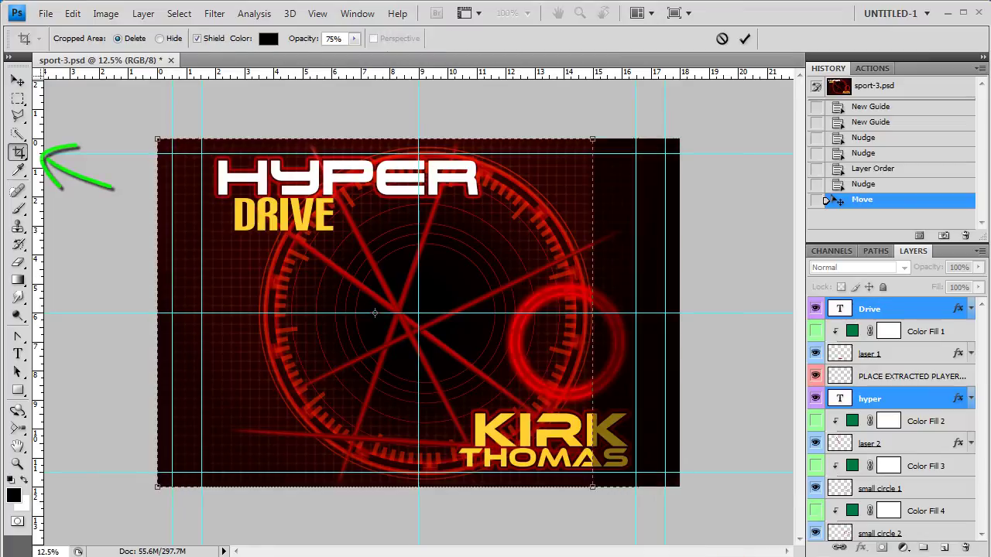
drag(381, 313, 418, 313)
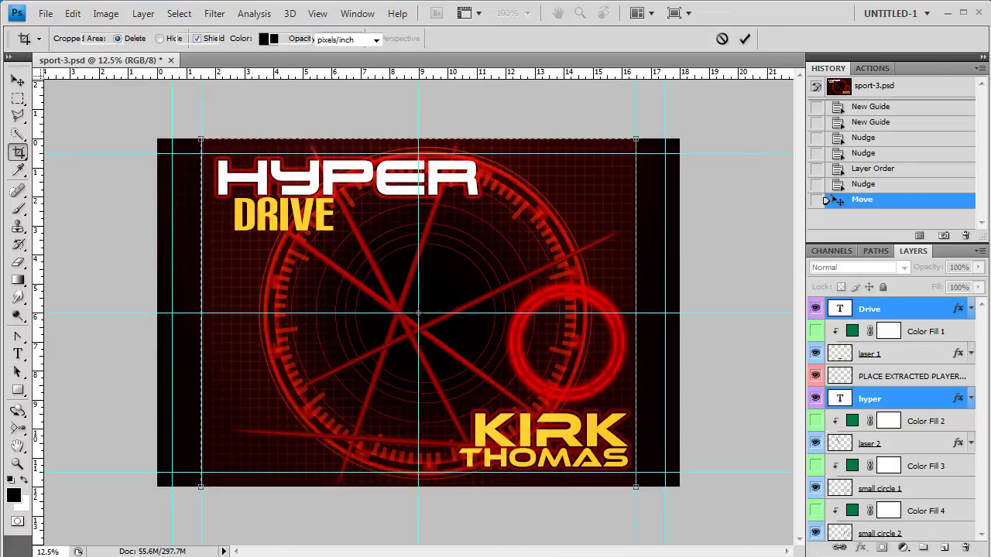
key(Return)
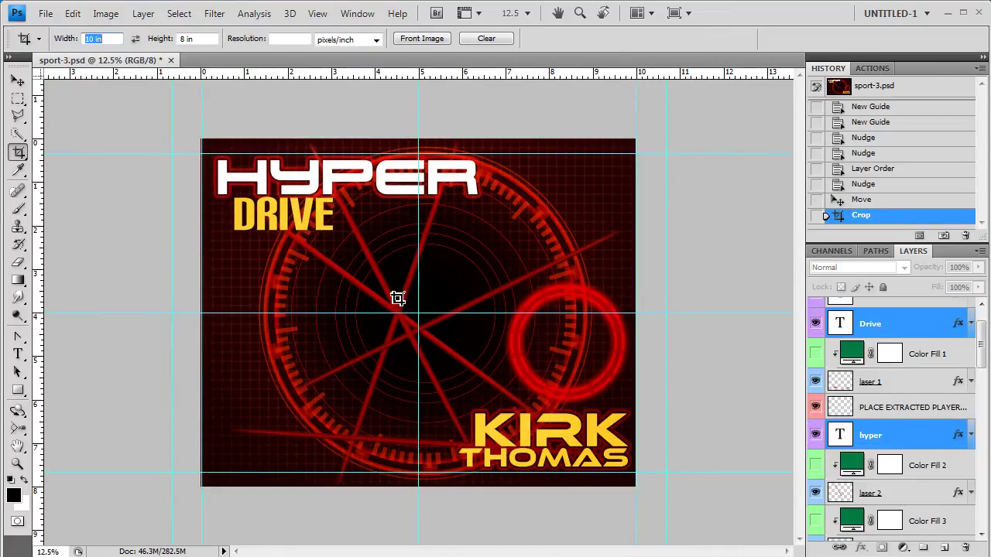
- Pull the left and right vertical guides inward to sit inside the cropped edges
click(15, 81)
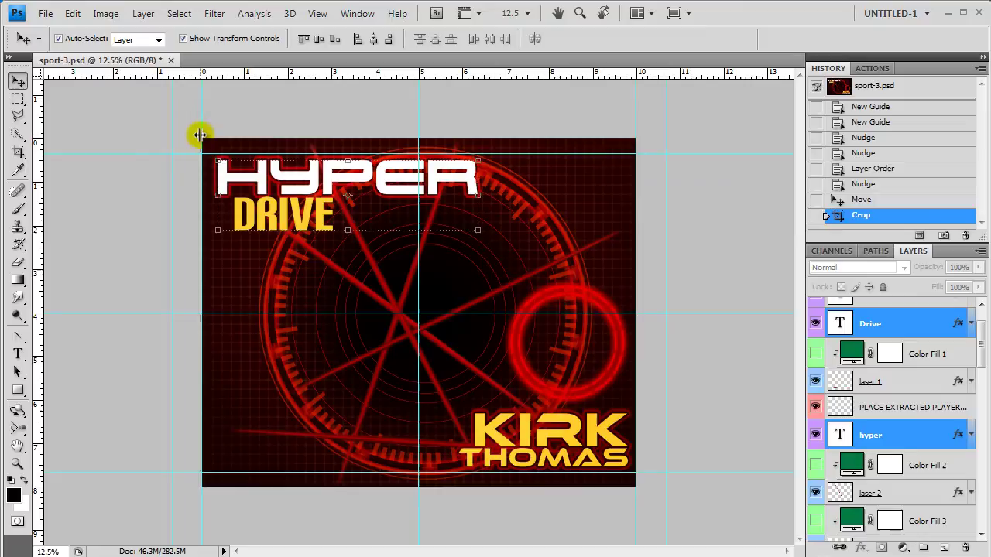
drag(202, 134, 211, 140)
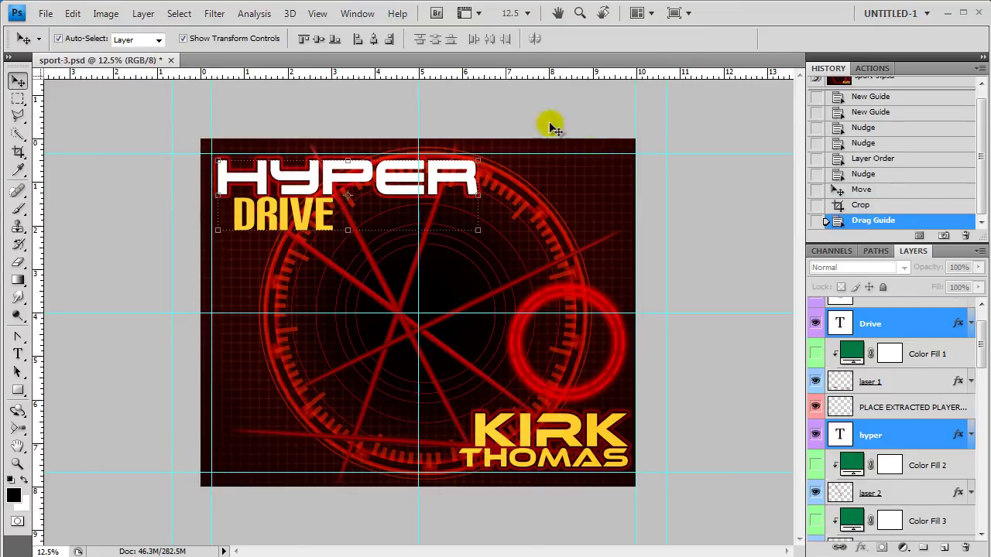
drag(632, 125, 625, 125)
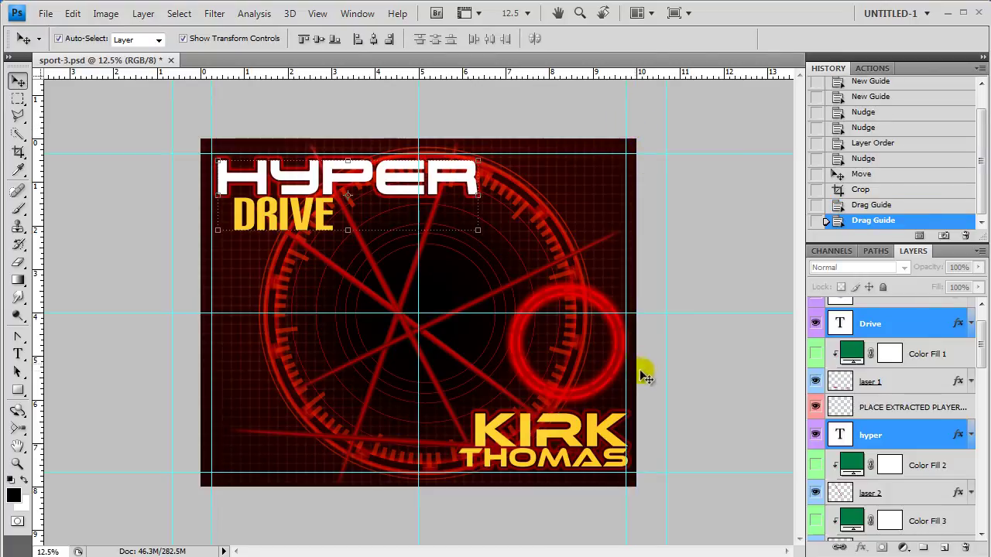
click(558, 440)
key(shift+Left)
key(shift+Left)
key(shift+Left)
key(shift+Left)
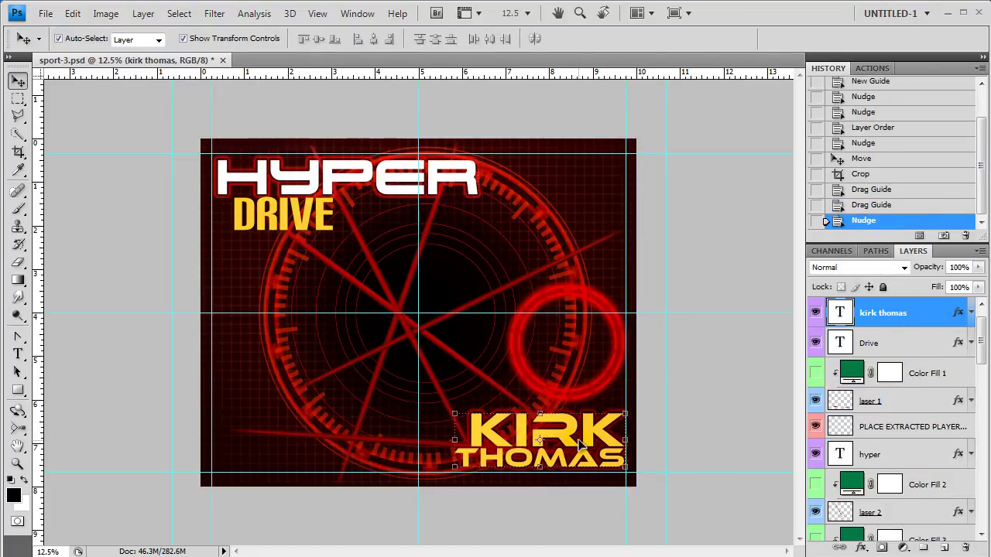
click(434, 377)
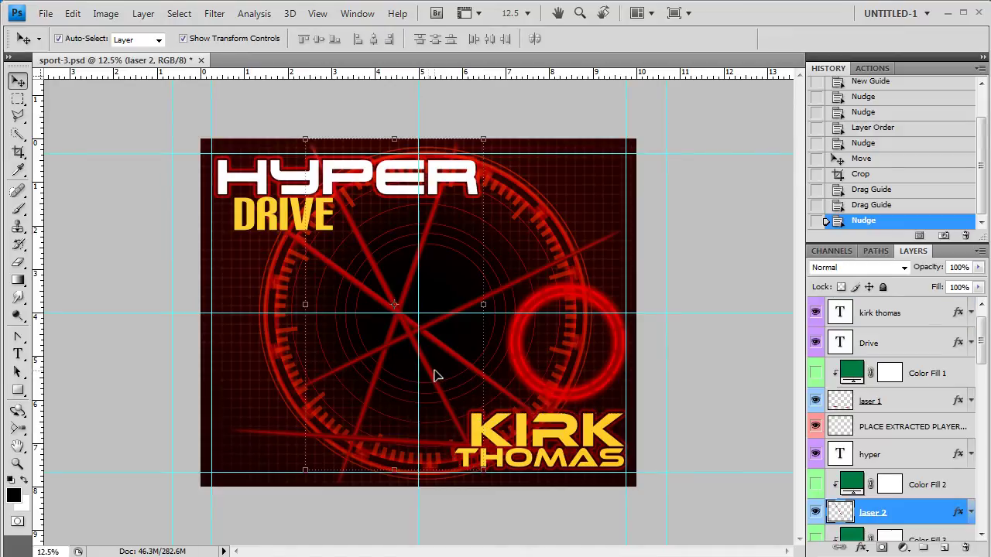
drag(431, 374, 457, 432)
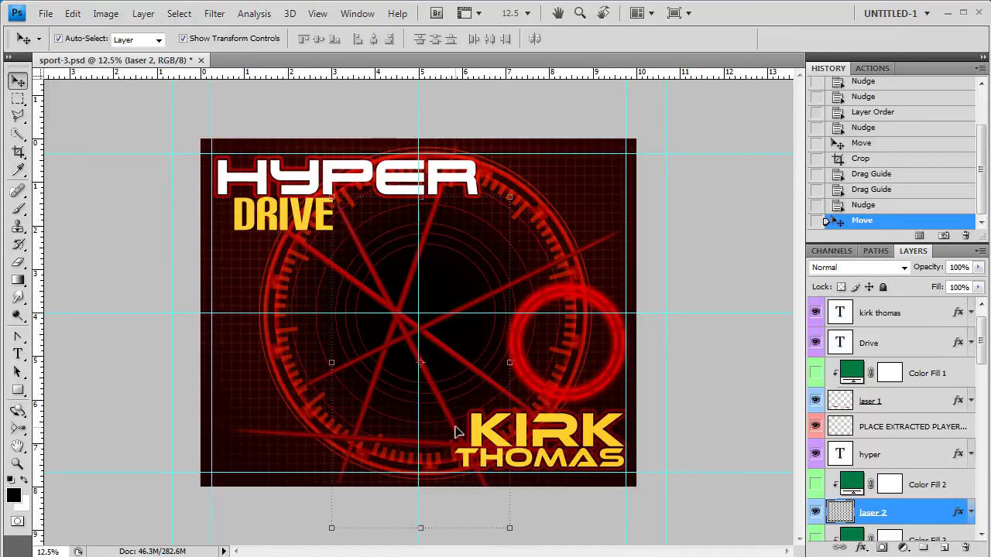